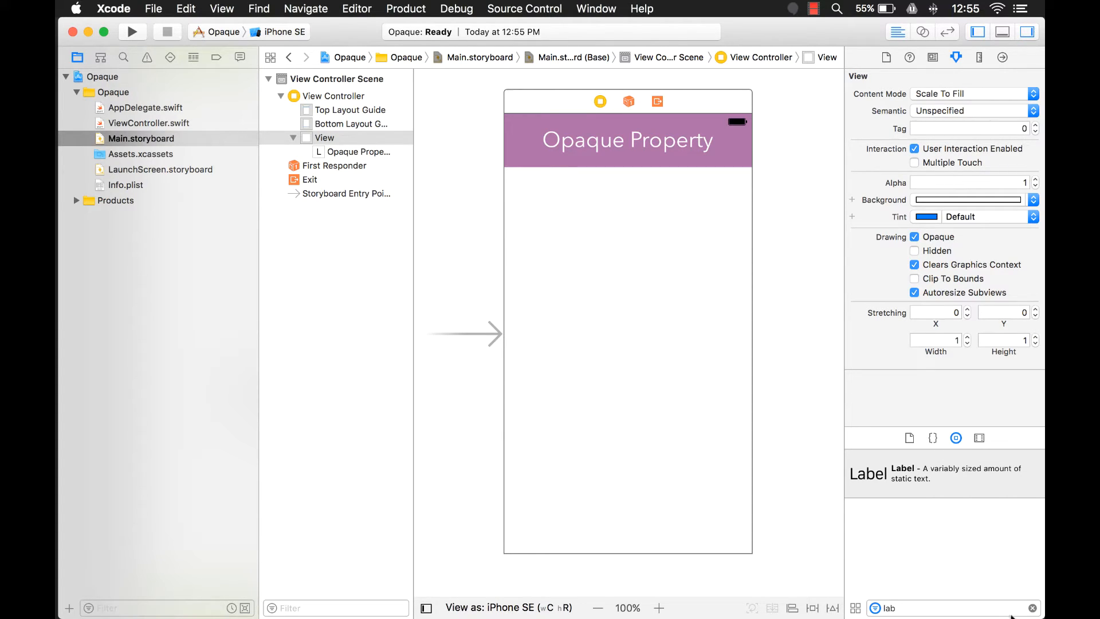
- Clear the object library filter and examine the drawing attributes of the main view, including Opaque
left_click(1032, 609)
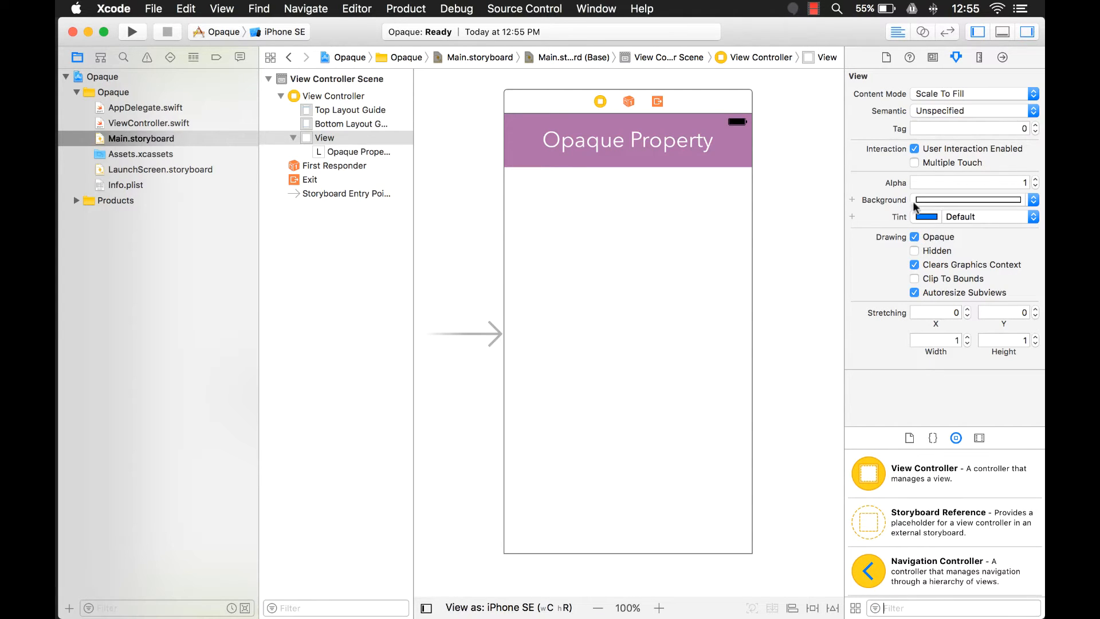
left_click(316, 137)
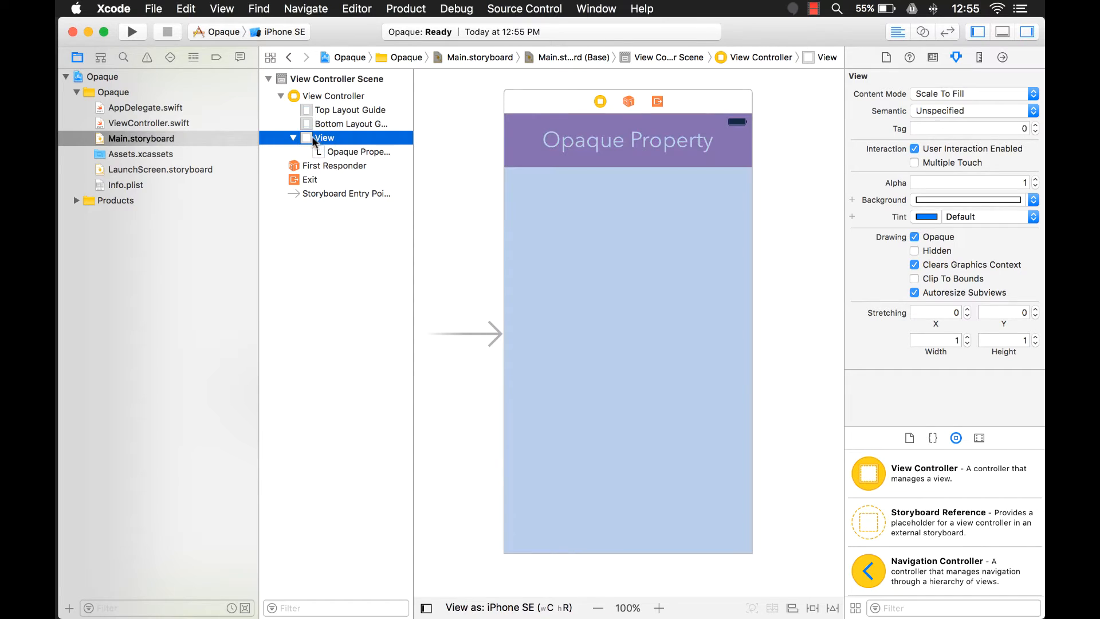
left_click(639, 265)
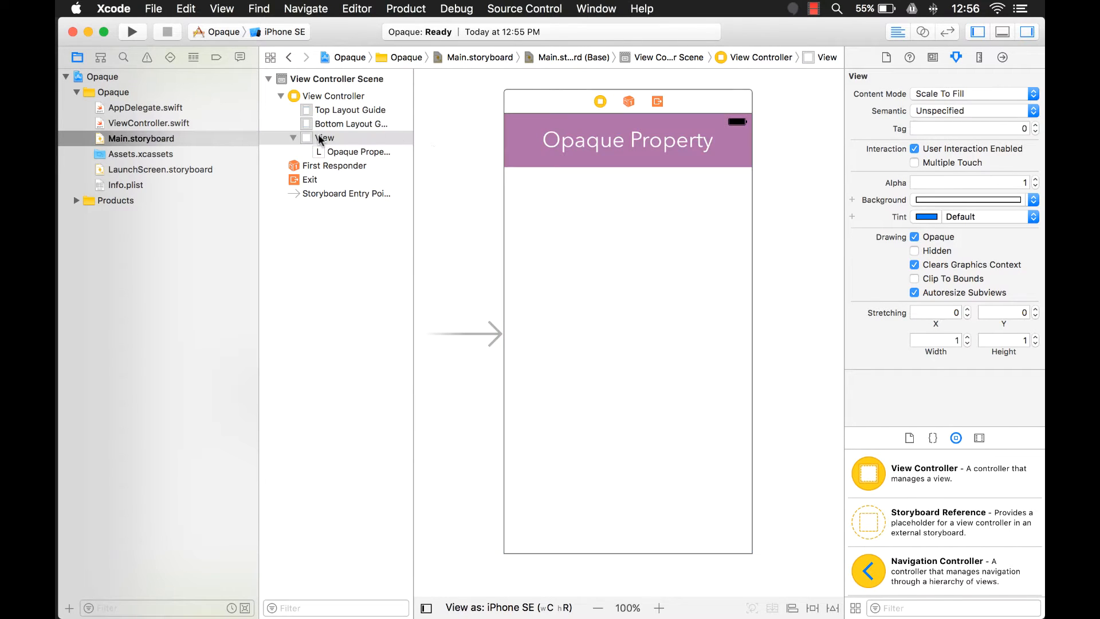
left_click(319, 138)
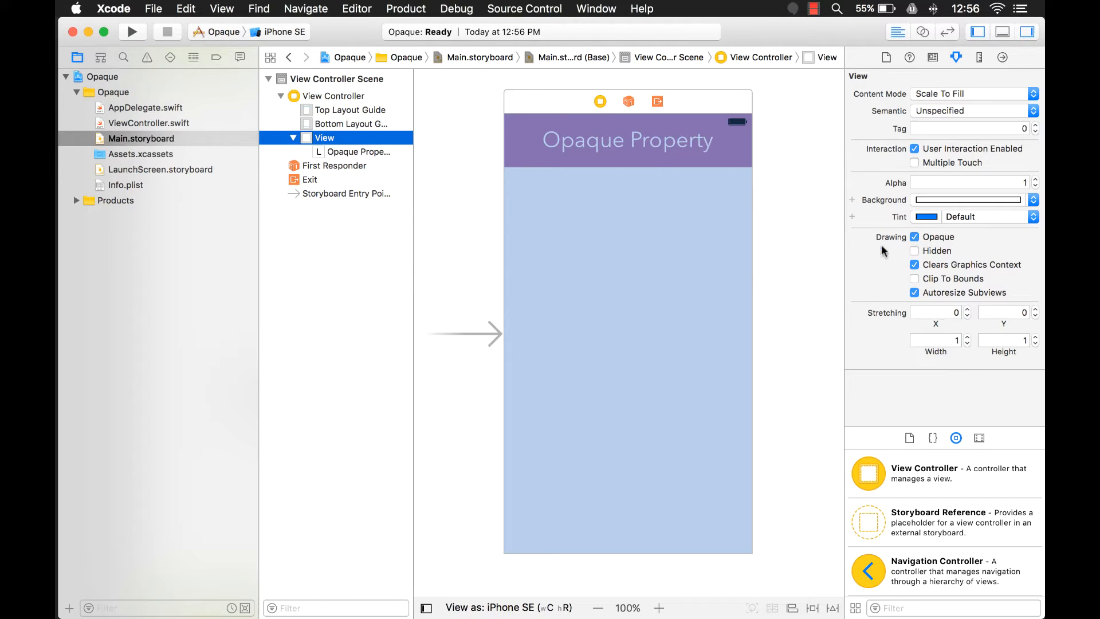
left_click(665, 290)
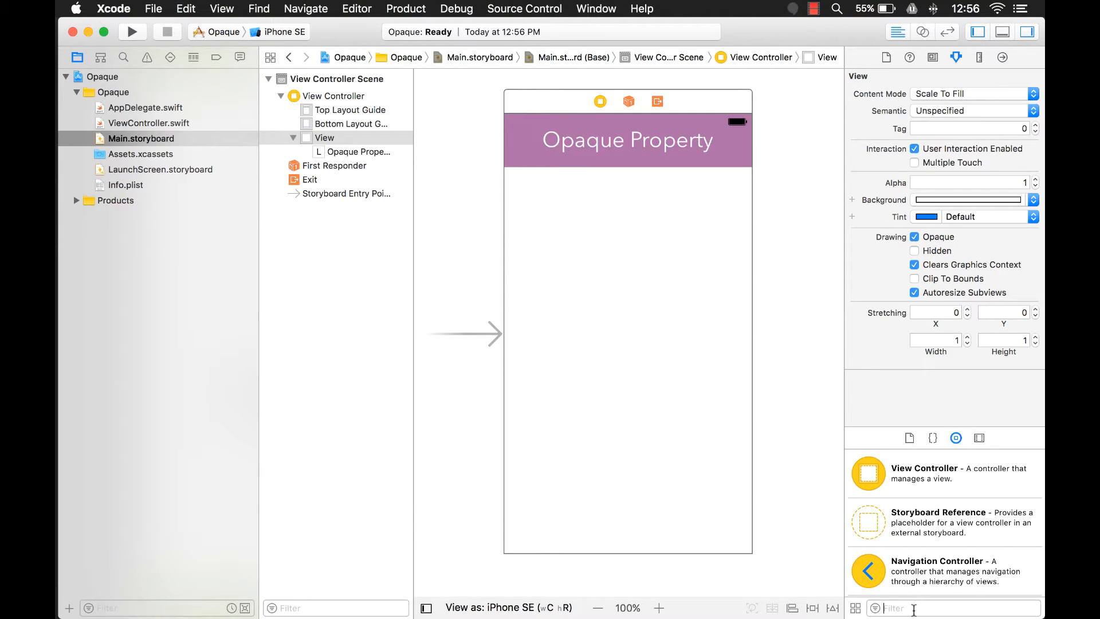
- Find a plain View in the object library with "uiview", place it mid-canvas, and give it an orange background
type("v")
key("BackSpace")
type("uiview")
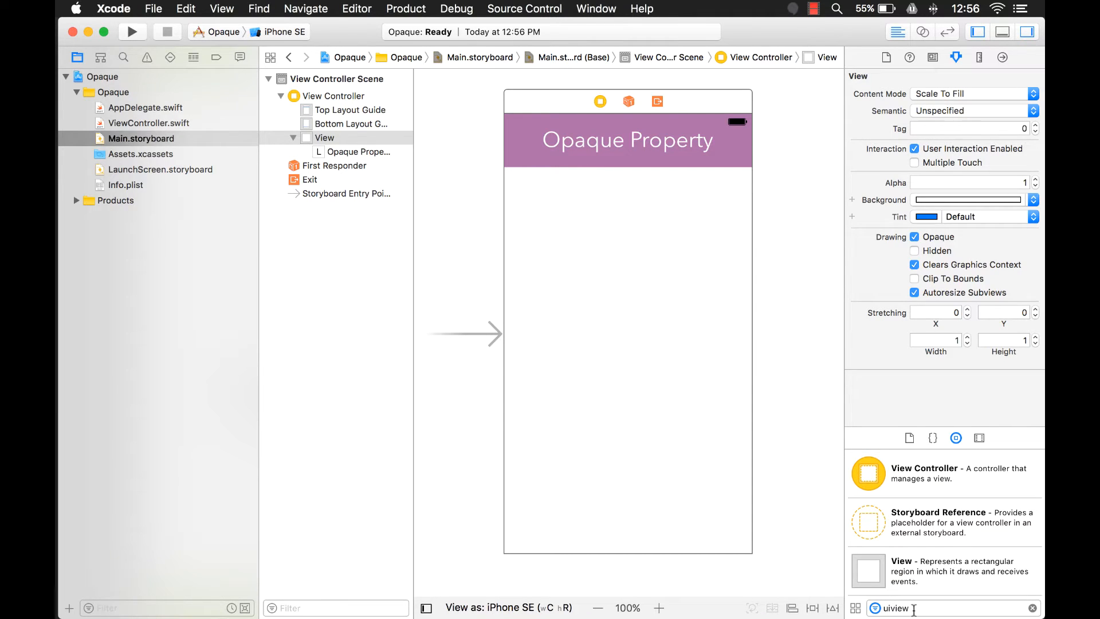
left_click_drag(878, 573, 669, 310)
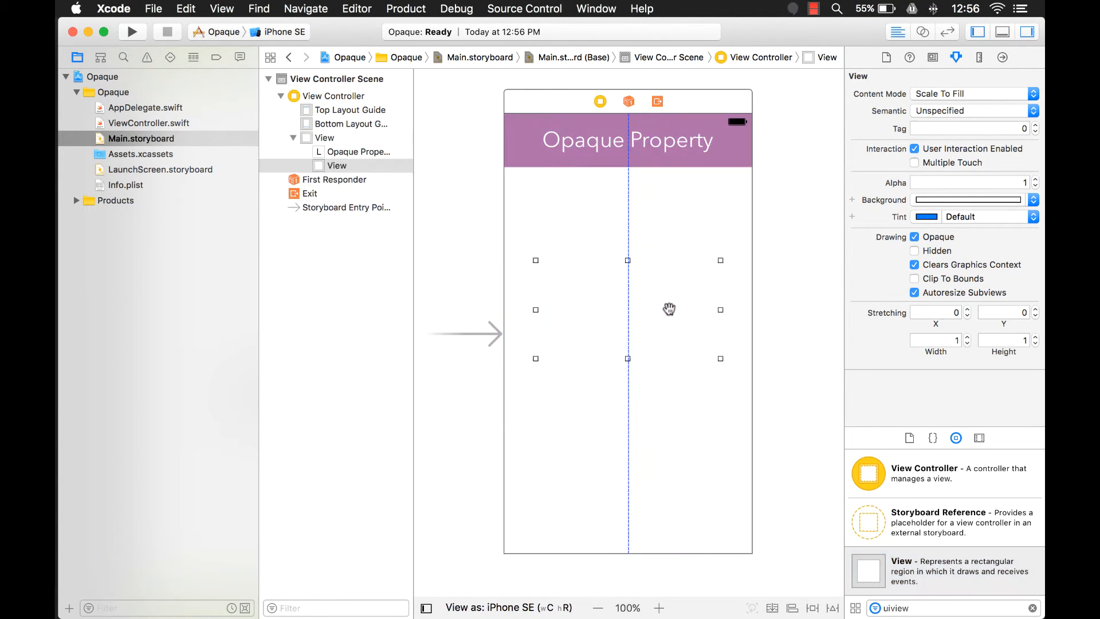
left_click(1032, 201)
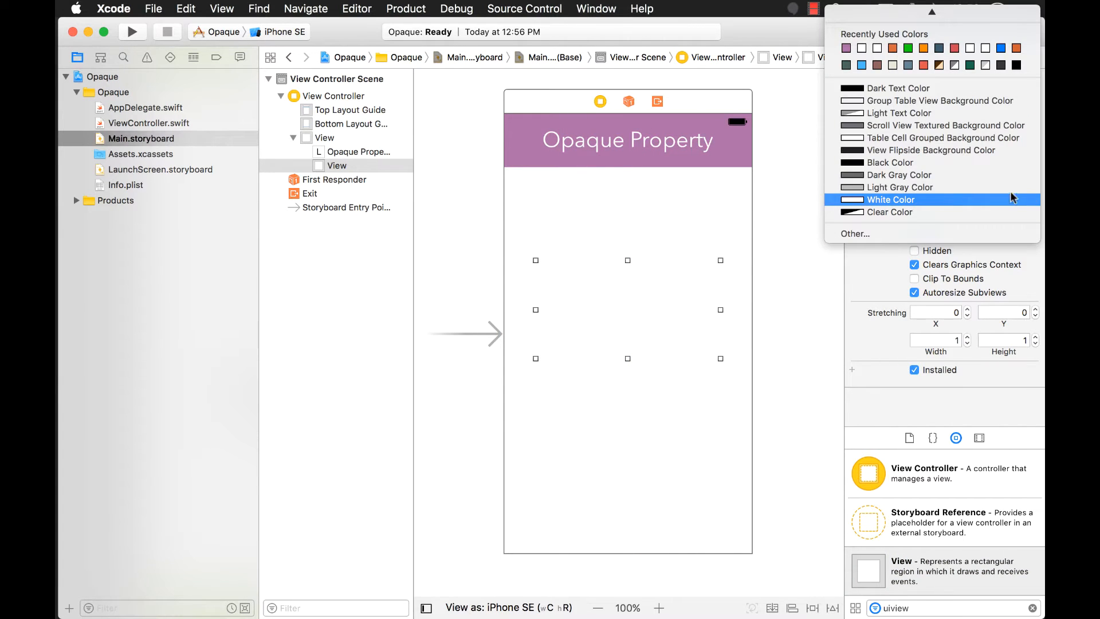
left_click(893, 49)
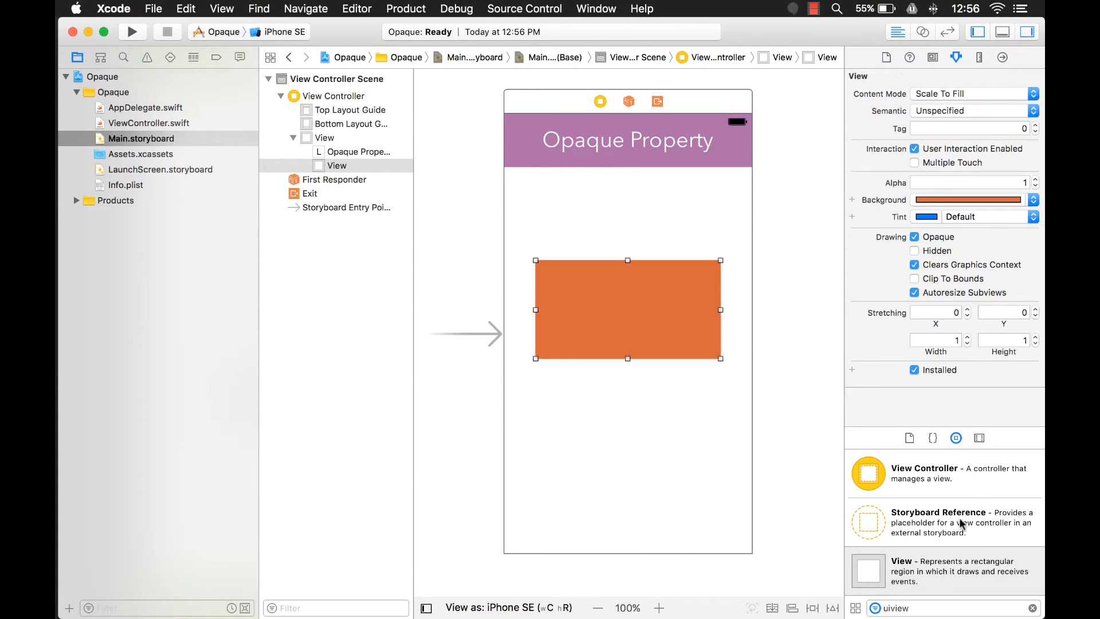
- Add a second View overlapping the lower part of the orange one and give it a slate-blue background
left_click_drag(890, 579, 678, 385)
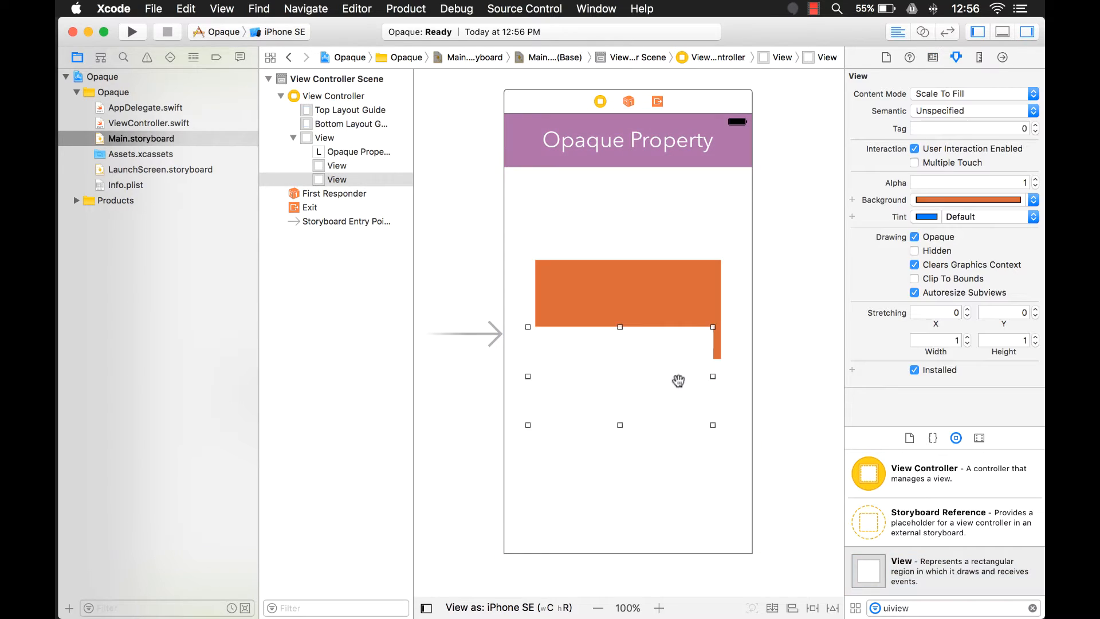
left_click(1022, 199)
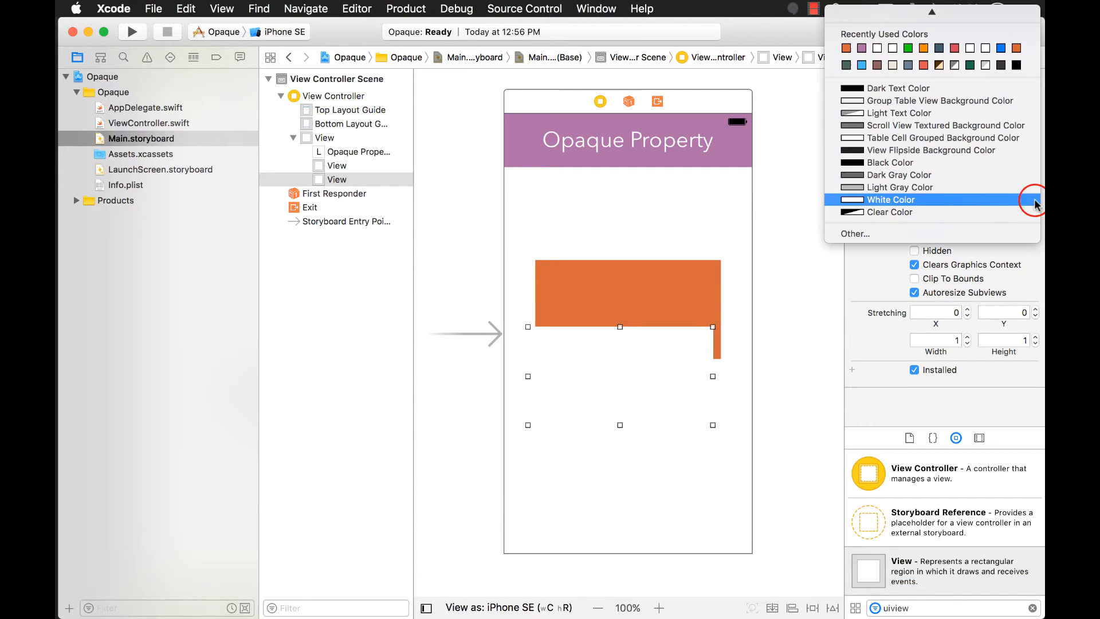
left_click(908, 66)
- Add a third, narrower View overlapping the right side of both coloured views and give it a dark teal-blue background
left_click_drag(892, 576, 730, 365)
left_click_drag(668, 348, 710, 333)
left_click_drag(819, 342, 743, 342)
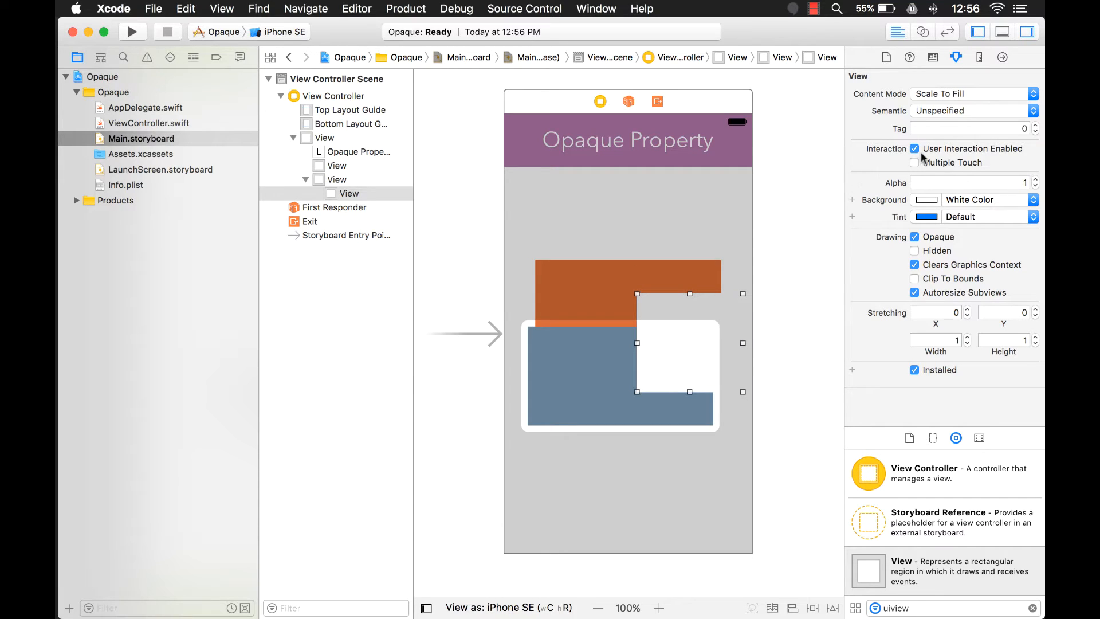
left_click(1032, 201)
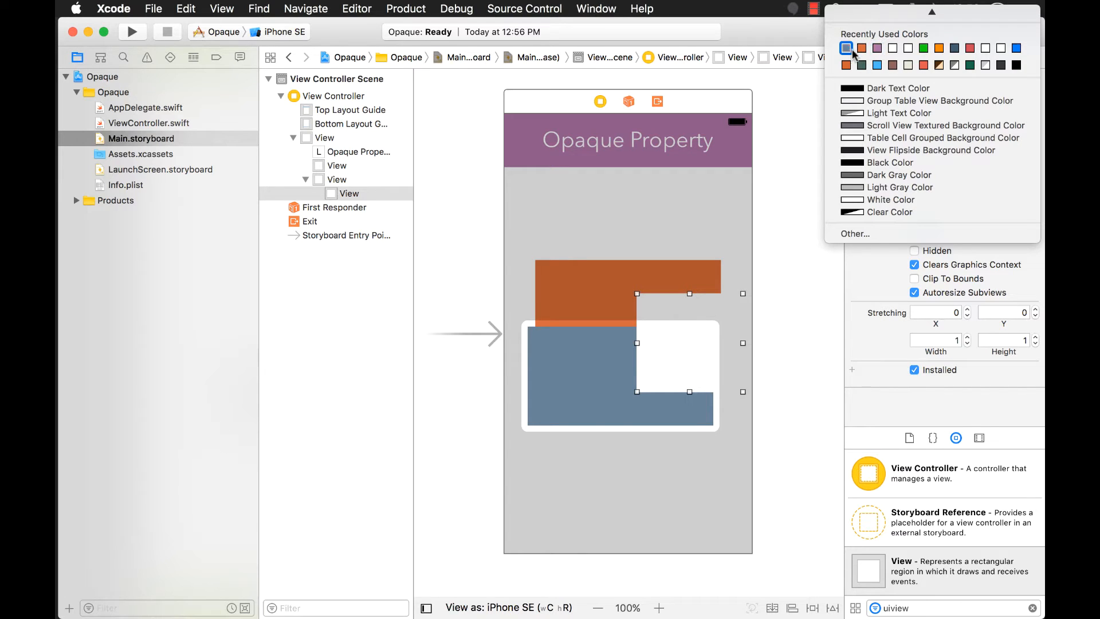
left_click(954, 48)
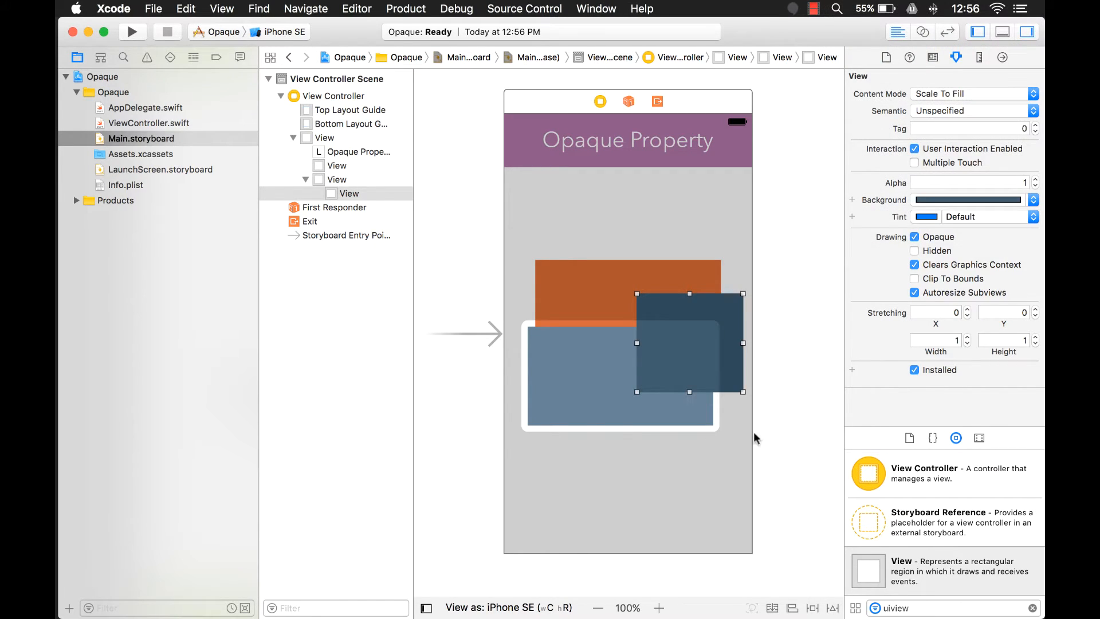
left_click(696, 511)
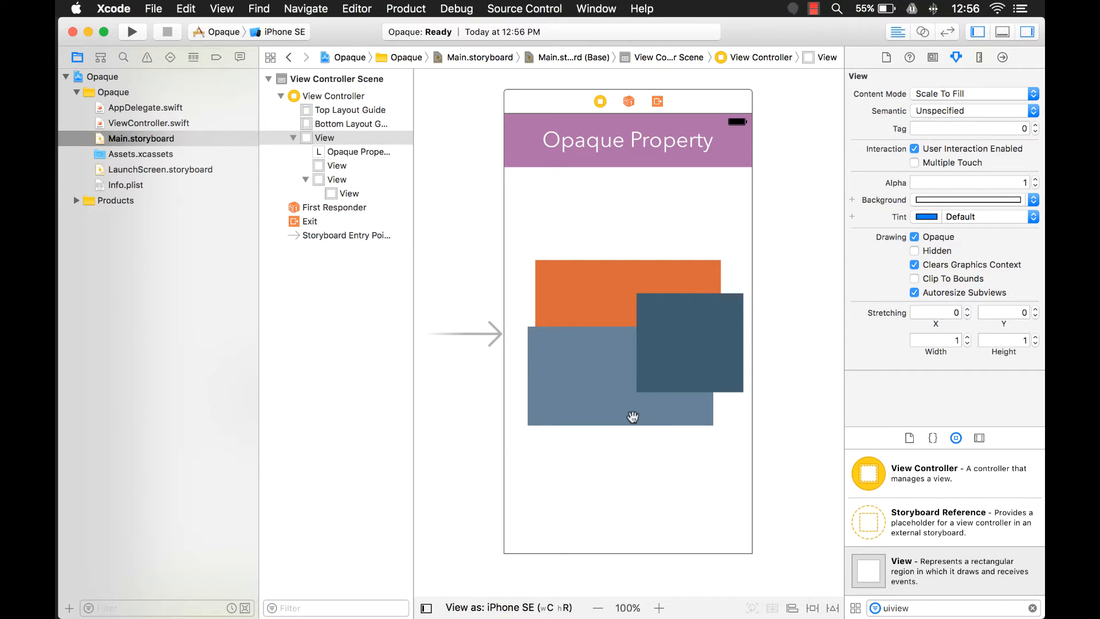
left_click(687, 358)
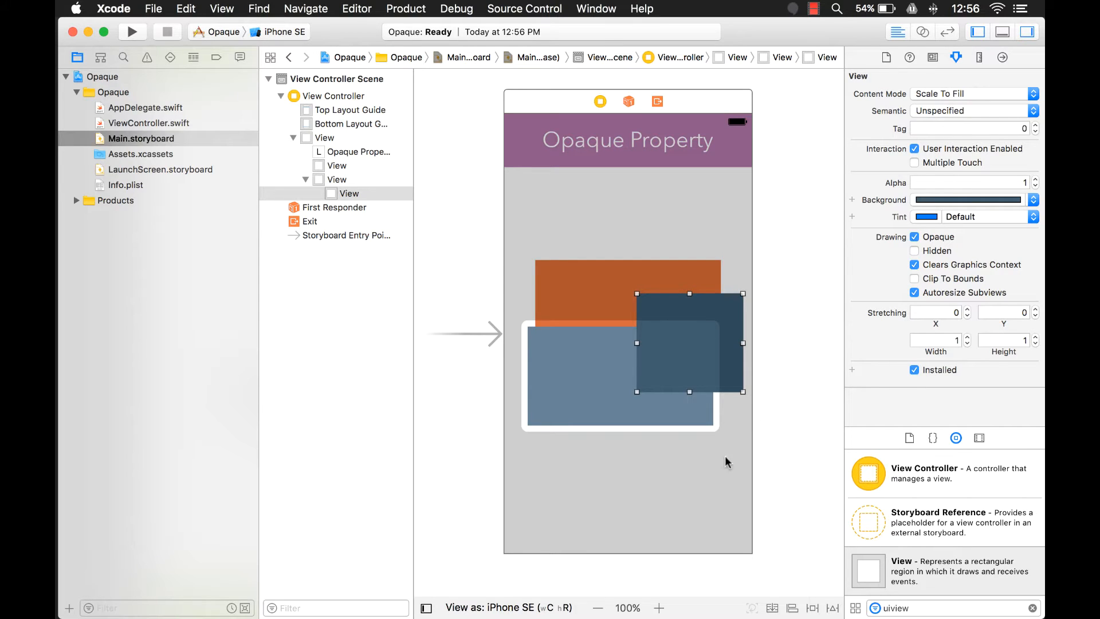
left_click(742, 276)
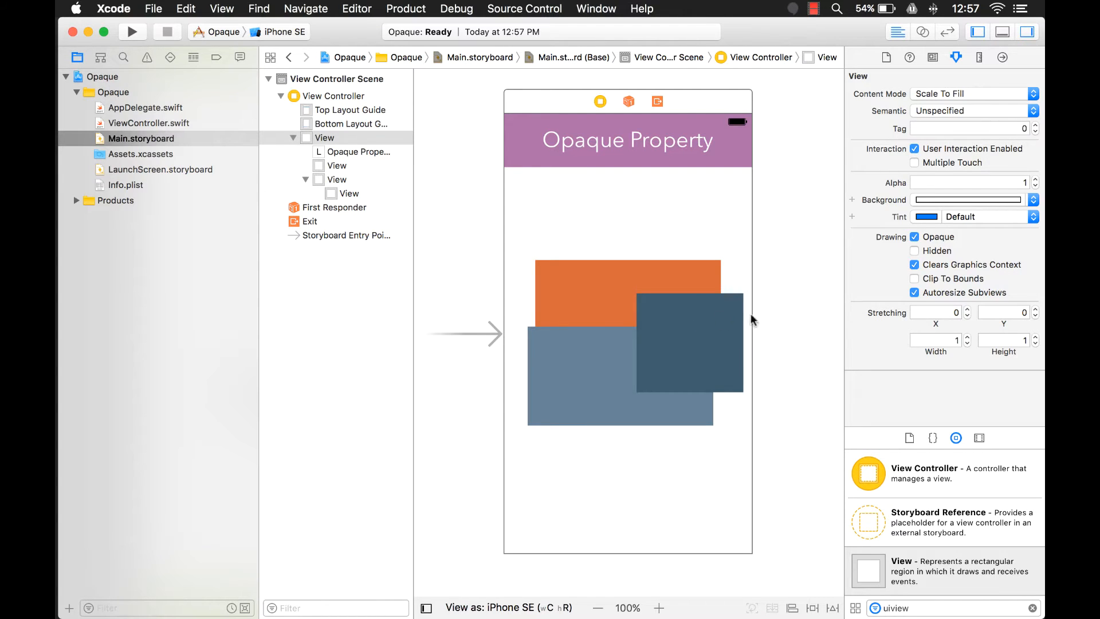
left_click(712, 314)
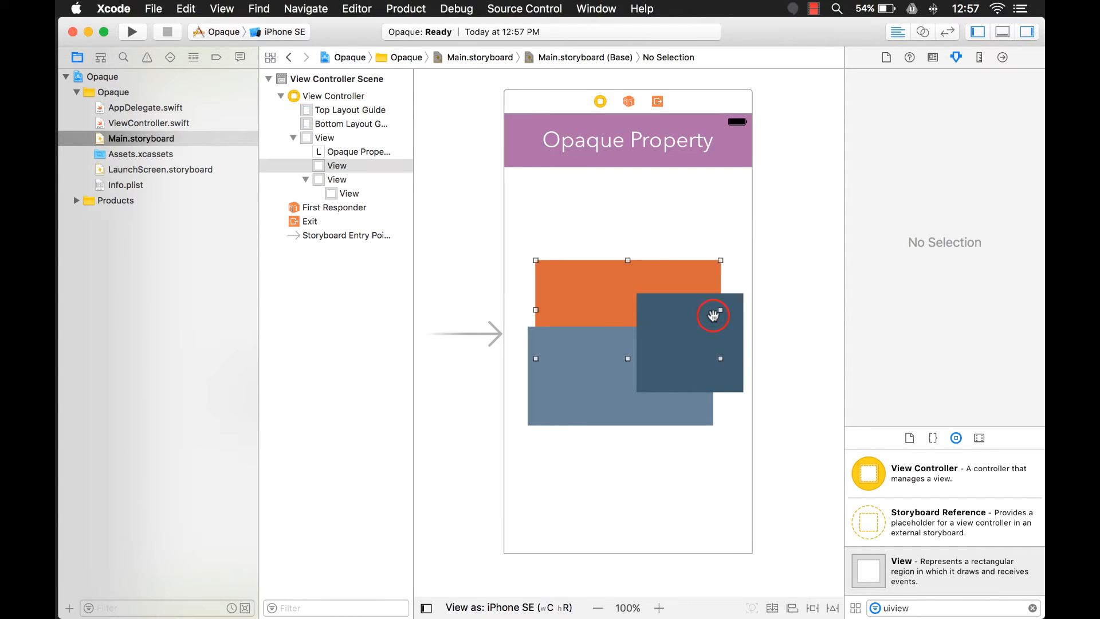
left_click(733, 357)
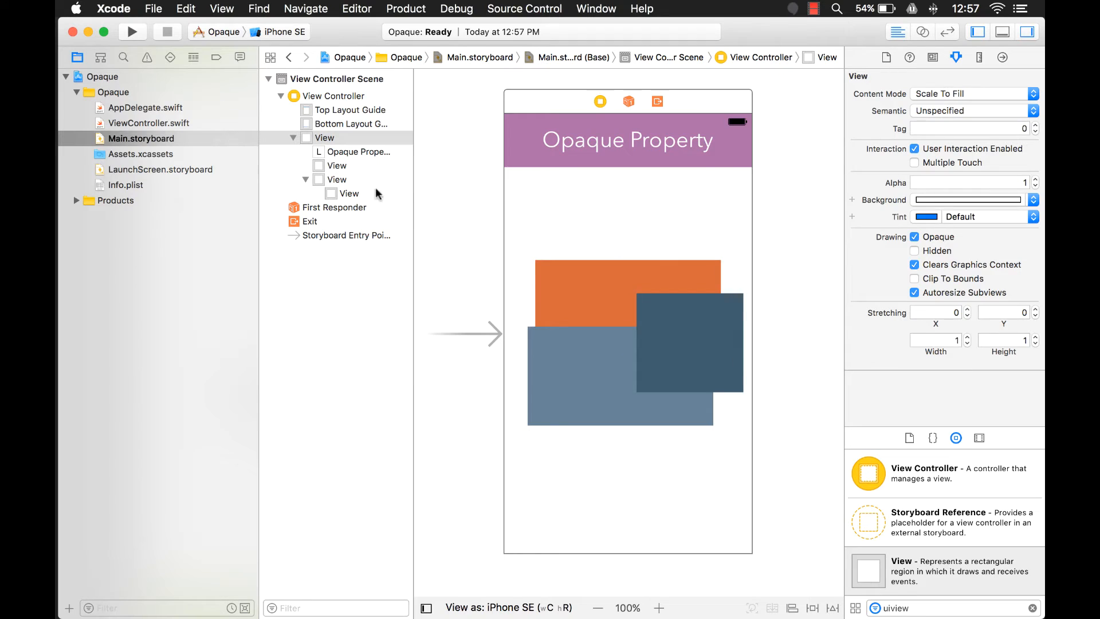
- Move the dark view out of the slate-blue view to sit directly under the main view, then narrow it over the right edges of the others
left_click(351, 195)
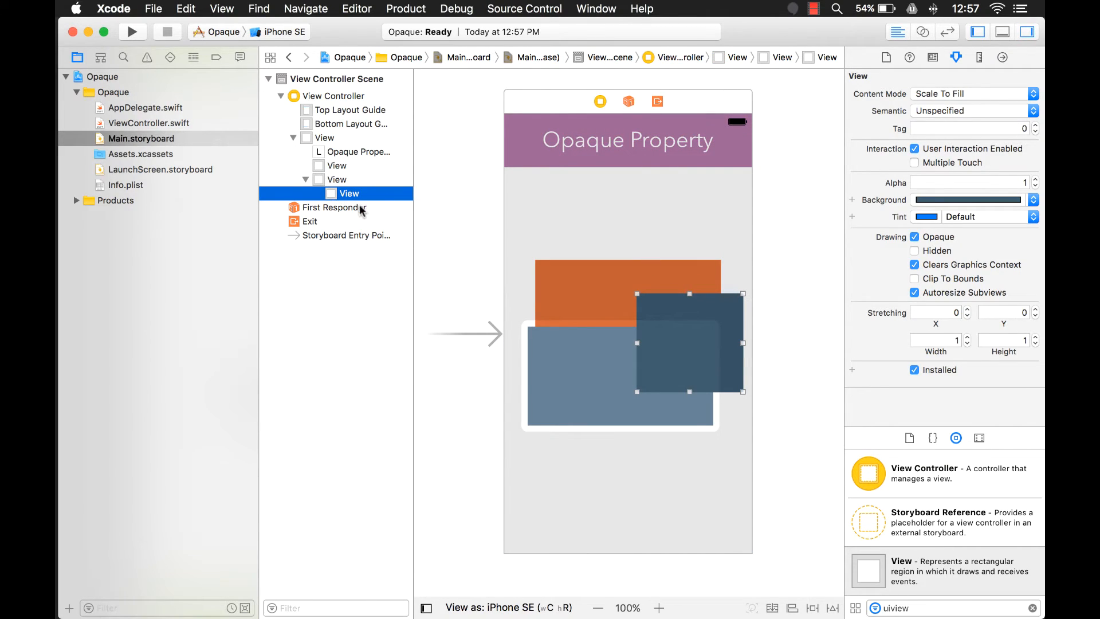
mouse_move(322, 195)
left_mouse_down()
mouse_move(275, 171)
mouse_move(305, 160)
mouse_move(316, 201)
left_mouse_up()
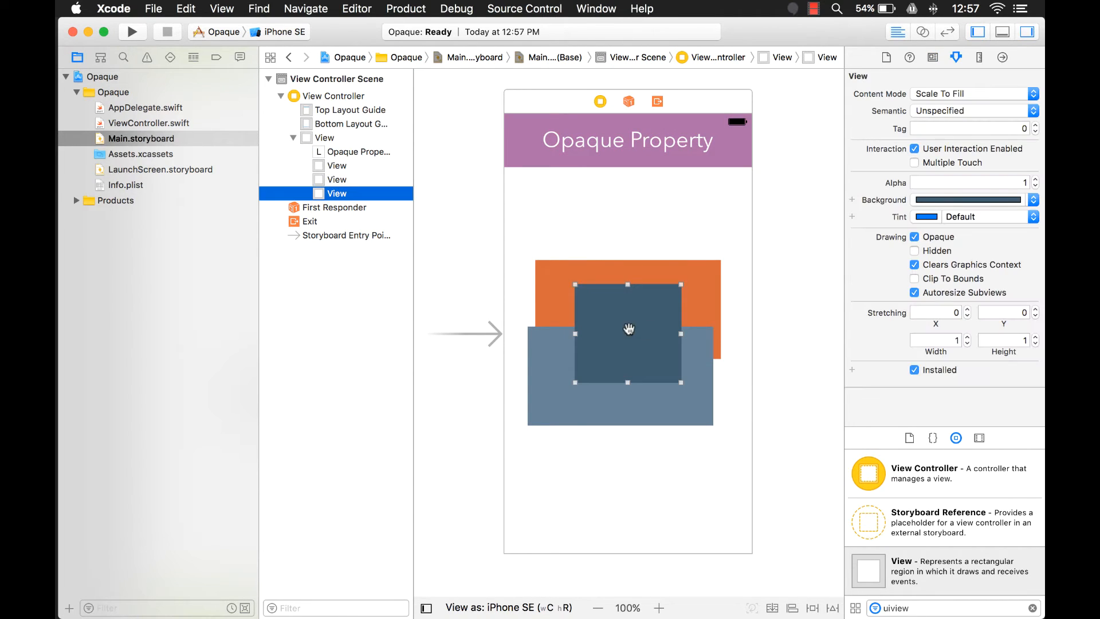
left_click_drag(629, 328, 744, 334)
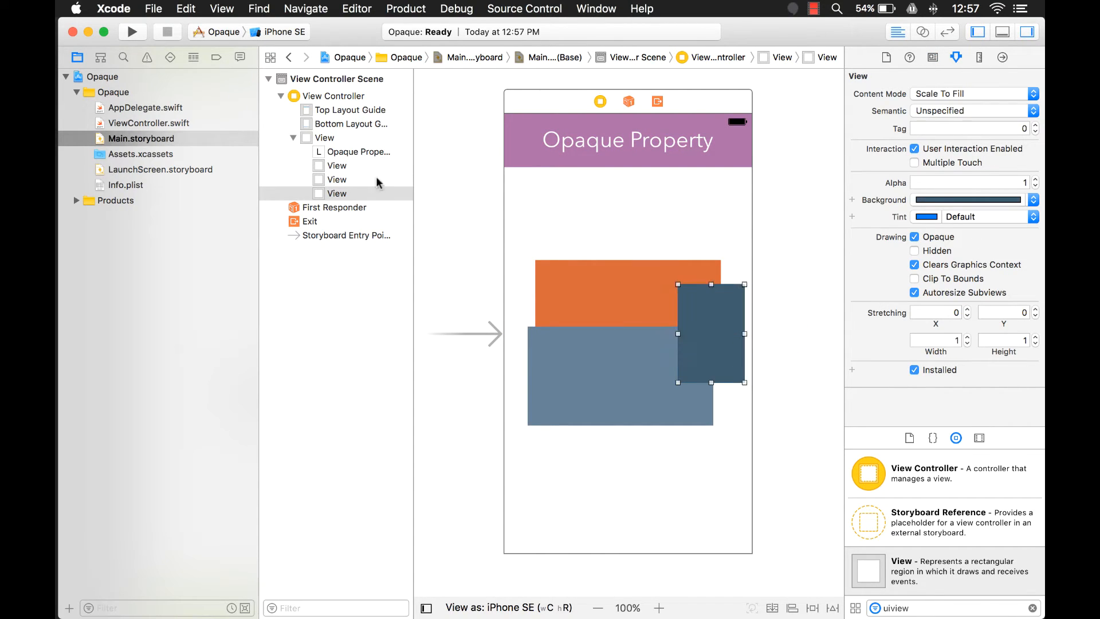
- Lower the alpha of the dark view to 0.7 so the views behind it show through
left_click(1035, 186)
left_click(1036, 186)
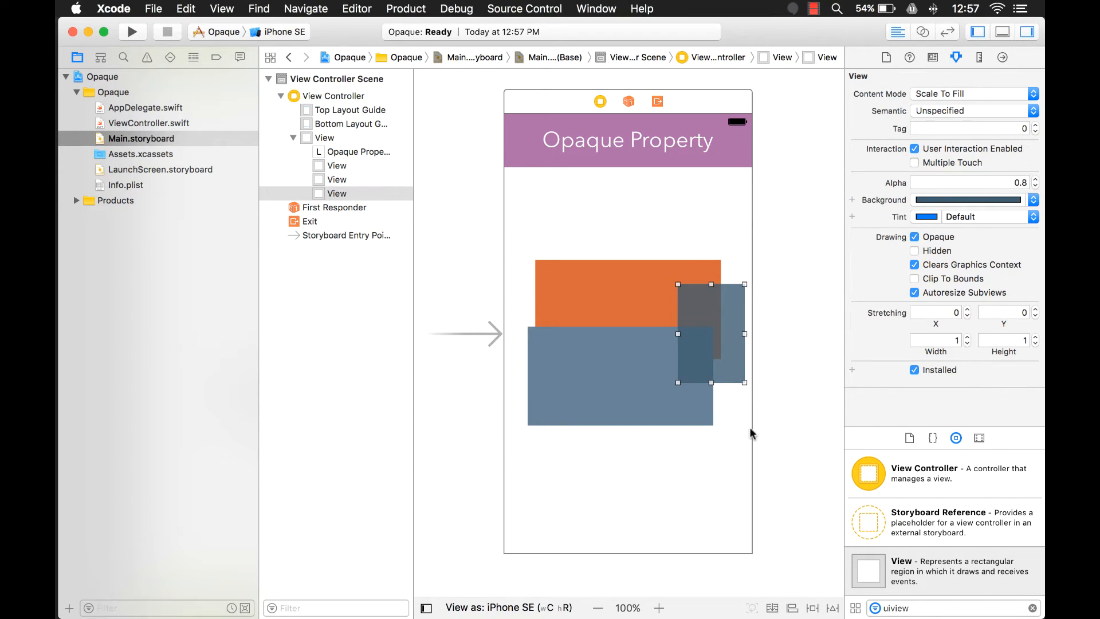
left_click(721, 389)
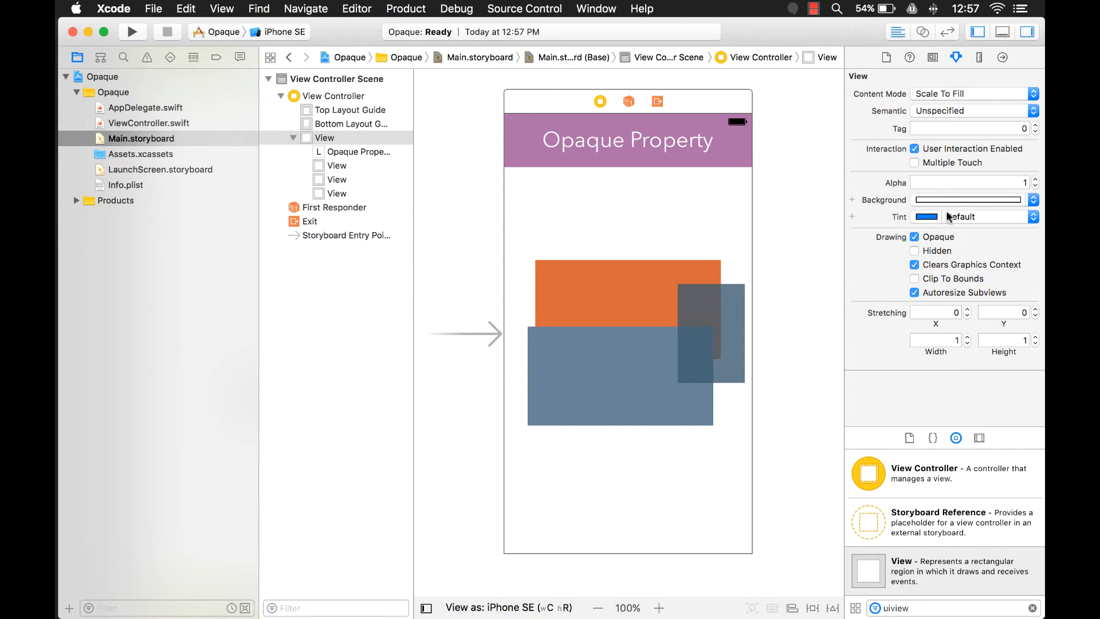
left_click(724, 321)
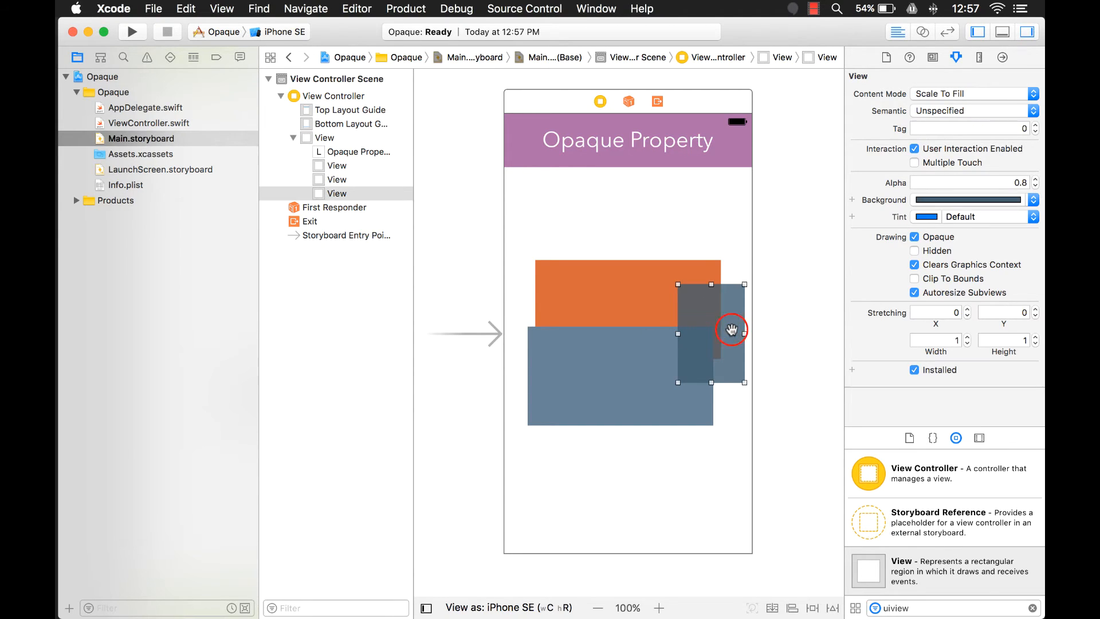
left_click(1035, 186)
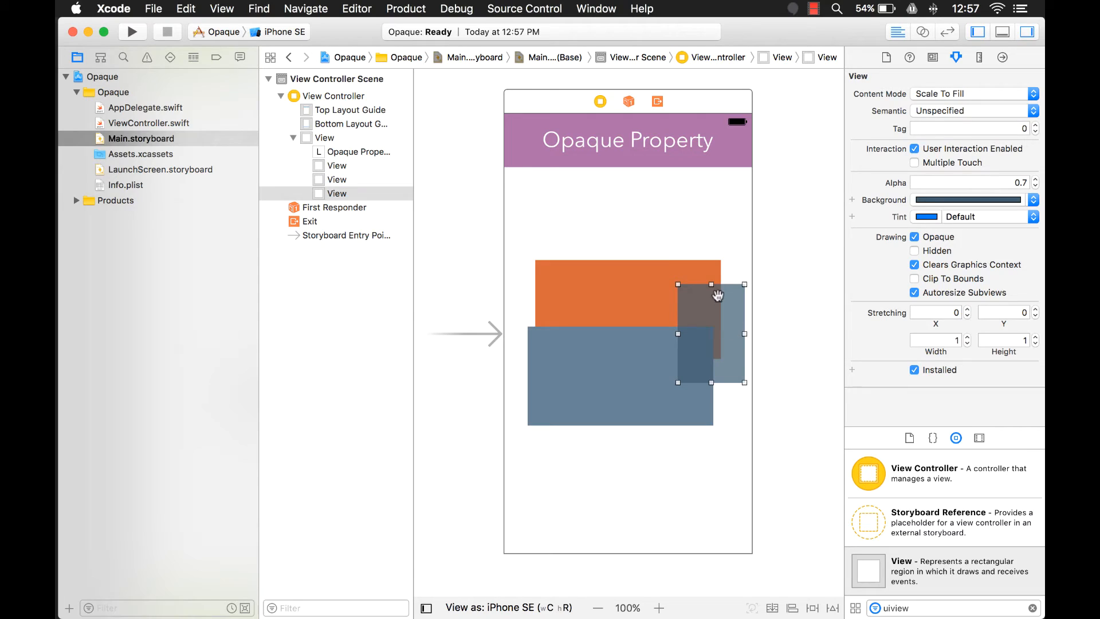
- Switch the Opaque option of the translucent dark view off and back on to compare its appearance
left_click(914, 237)
left_click(729, 418)
left_click(737, 357)
left_click(914, 237)
- Switch the Opaque option of the slate-blue view off and back on to compare its appearance
left_click(630, 380)
left_click(912, 237)
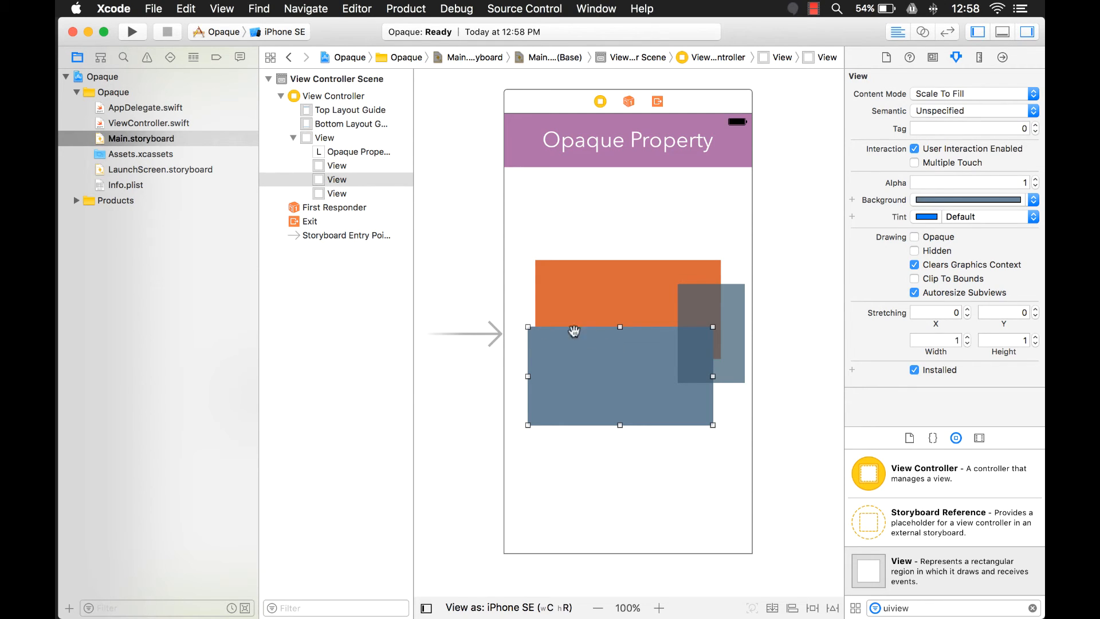
left_click(914, 238)
left_click(724, 451)
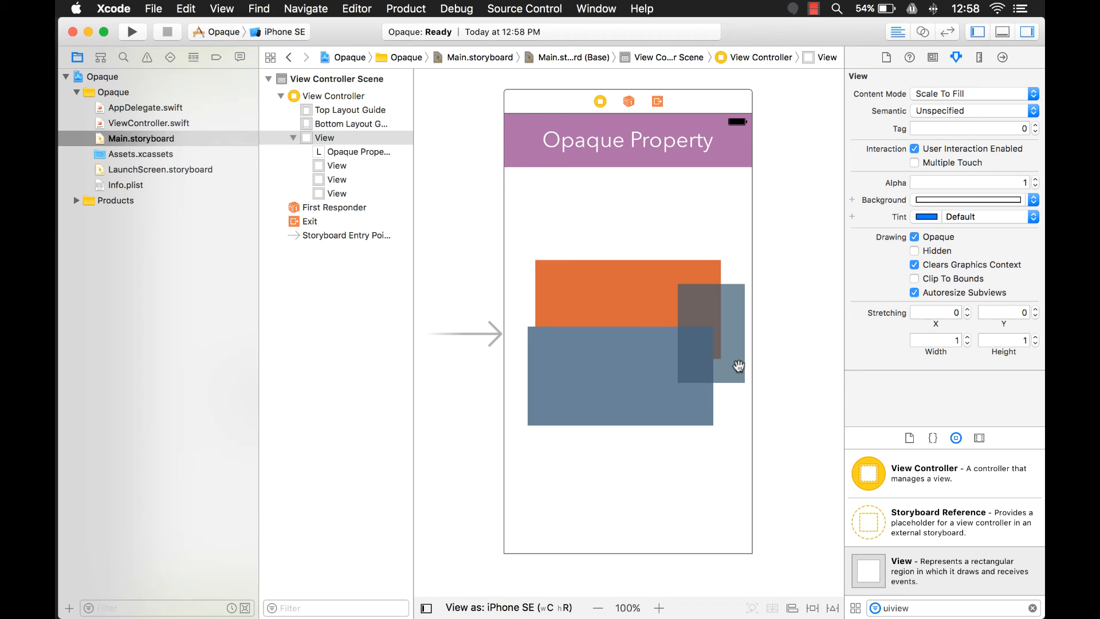
- Try toggling the Opaque option of the orange view off and on, along with a lower alpha
left_click(634, 297)
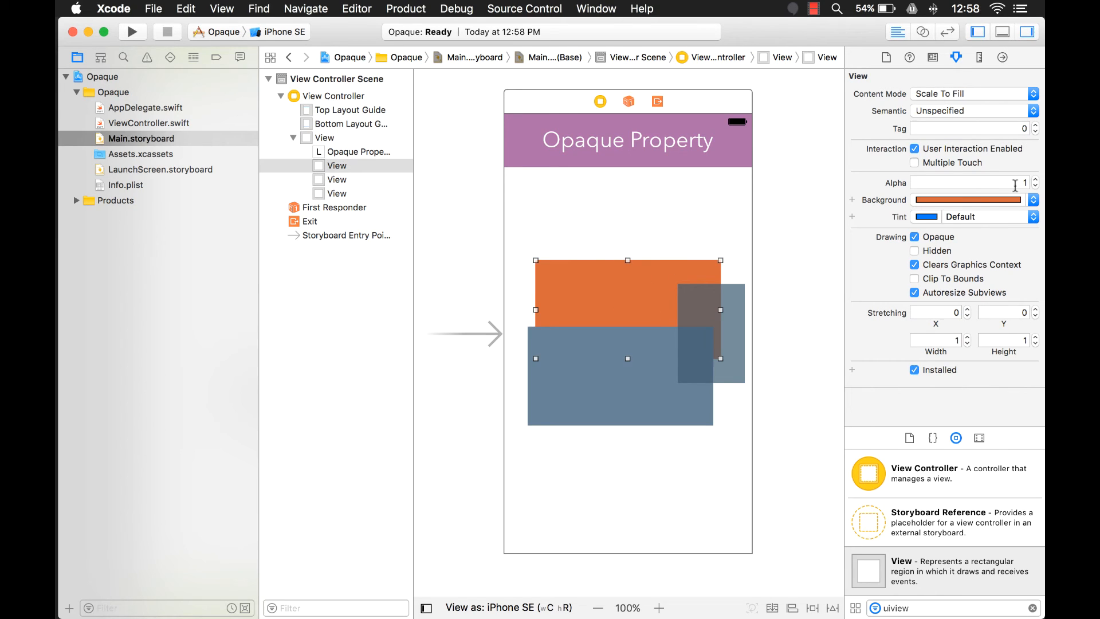
left_click(915, 237)
left_click(1035, 186)
left_click(914, 237)
- Clear the object library filter and add a Button inside the slate-blue view
left_click(1032, 608)
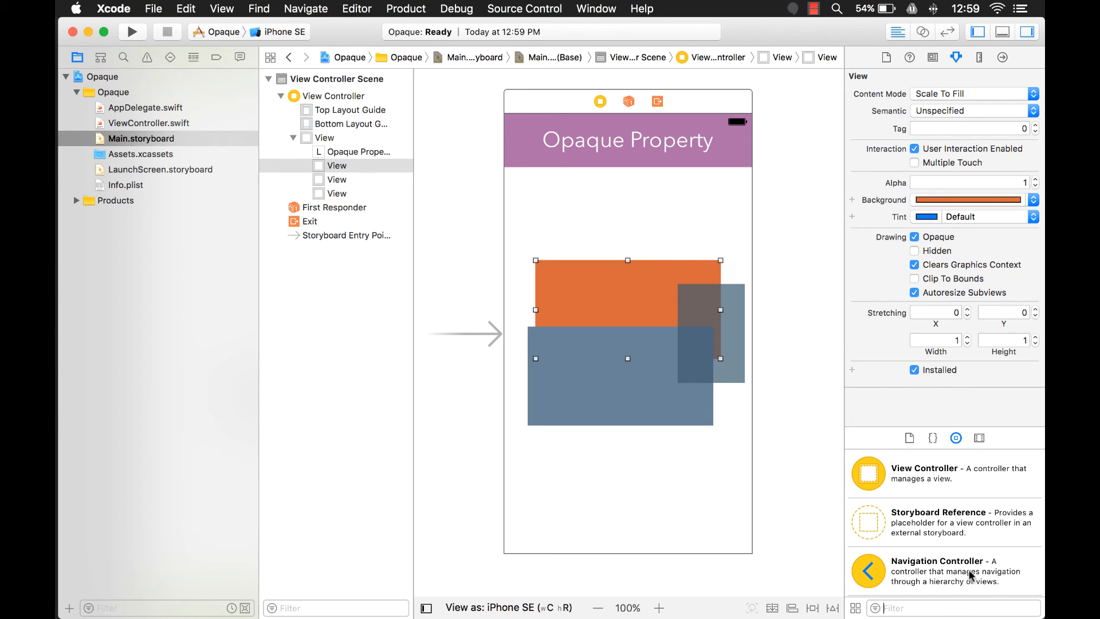
scroll(966, 541, "down", 10)
scroll(935, 530, "down", 2)
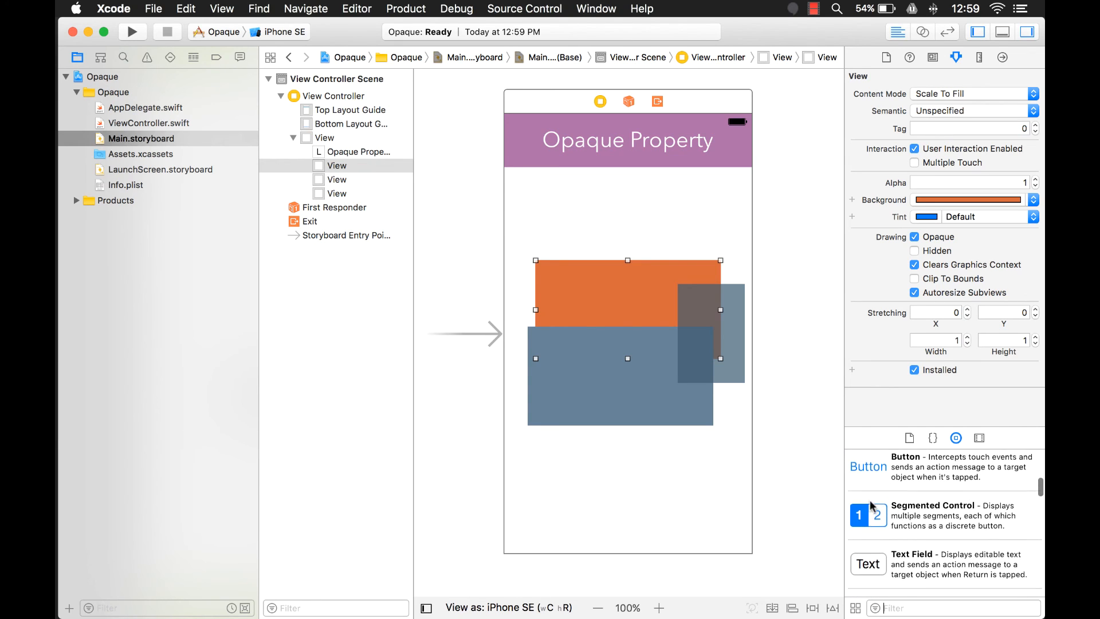
left_click_drag(917, 467, 609, 376)
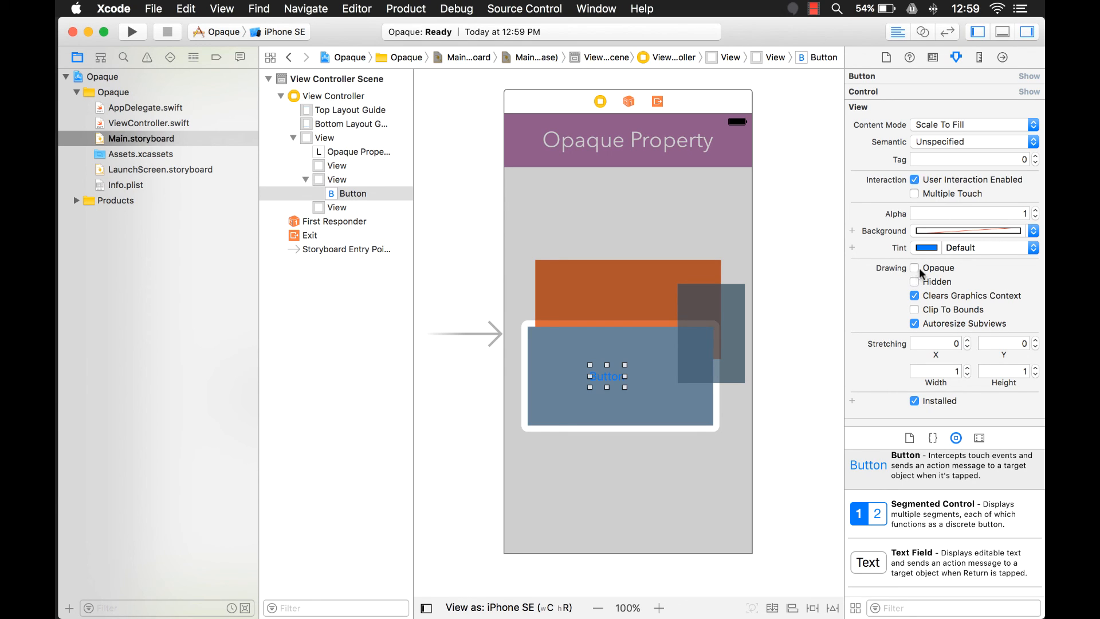
- Add a Segmented Control below the coloured views and check its Opaque setting
left_click_drag(868, 513, 644, 476)
scroll(908, 299, "down", 5)
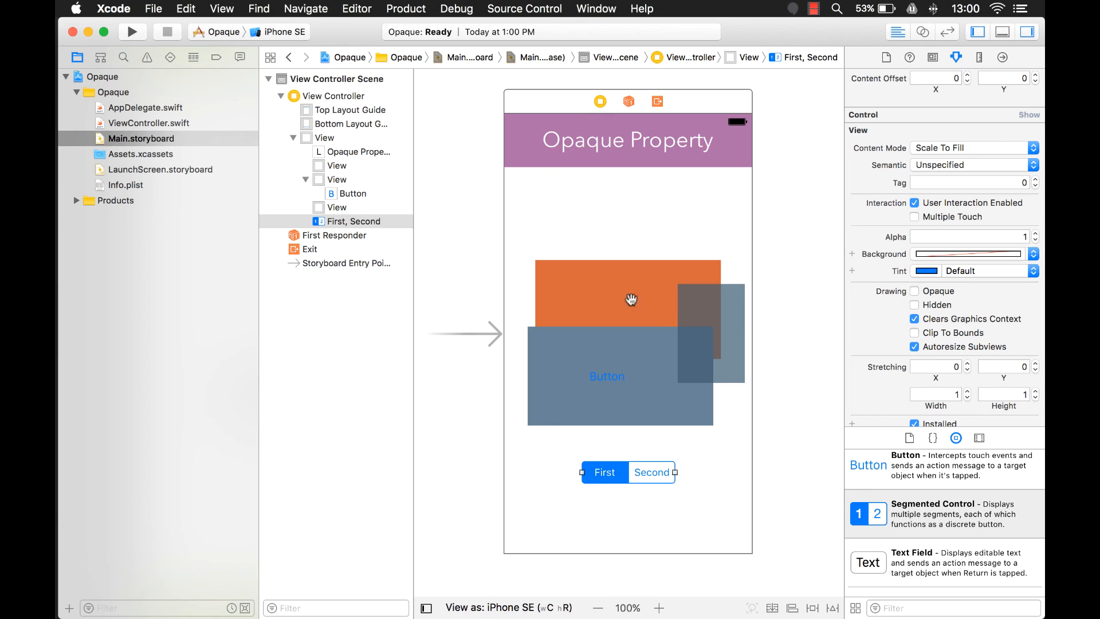
scroll(654, 189, "up", 1)
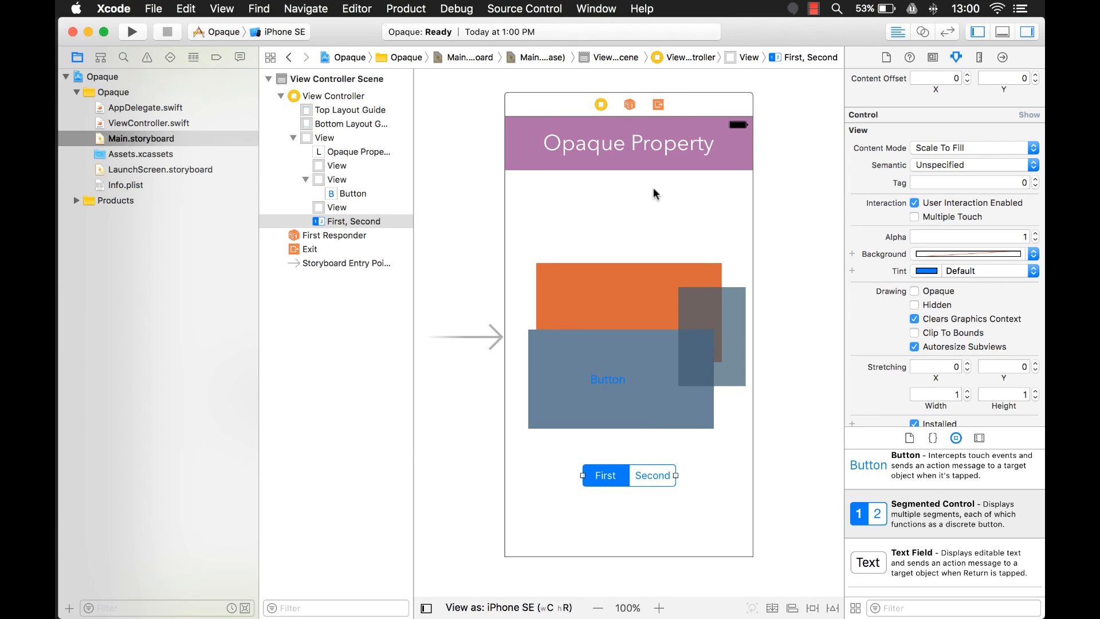